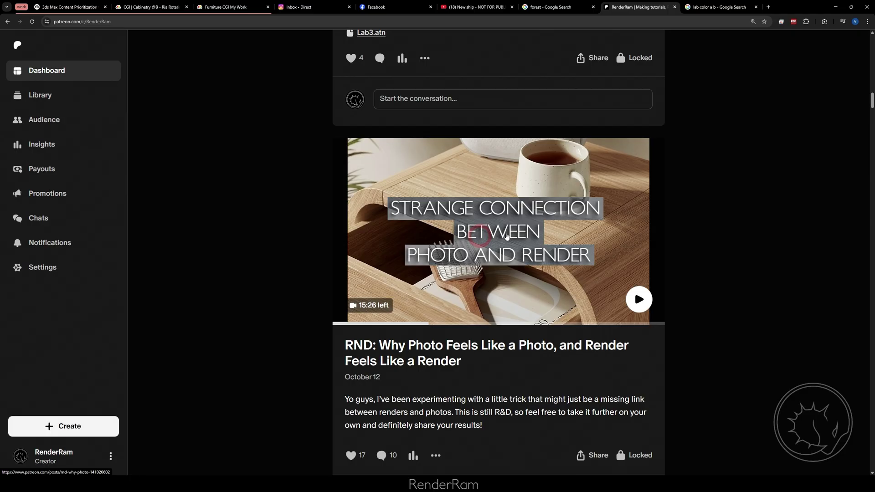
Compare the two forest photos, ending on the first one (Untitled-1).
scroll(415, 250, down, 2)
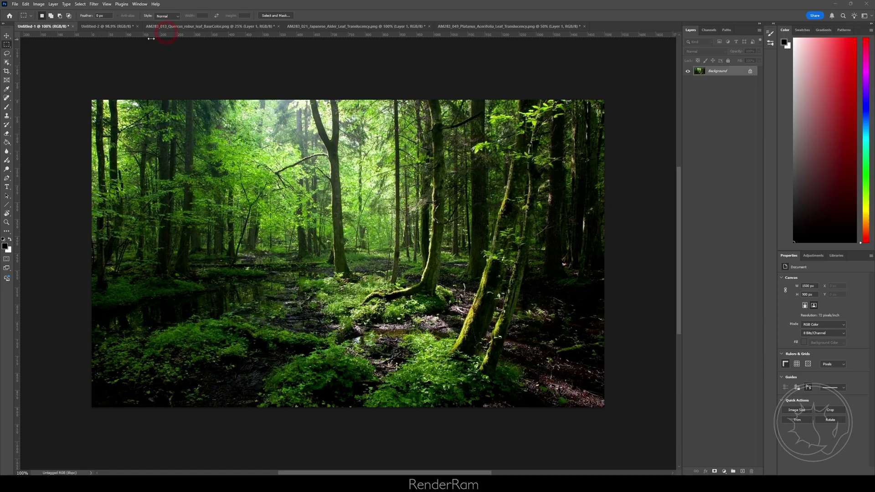
click(103, 26)
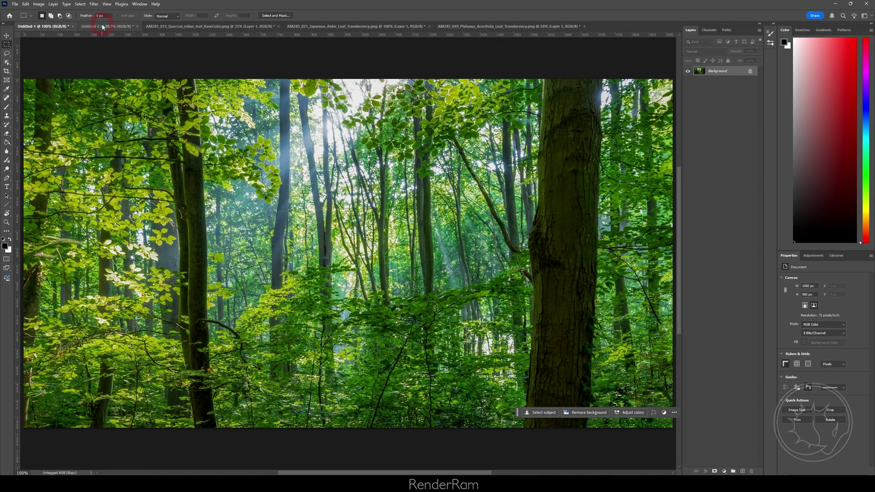
click(46, 26)
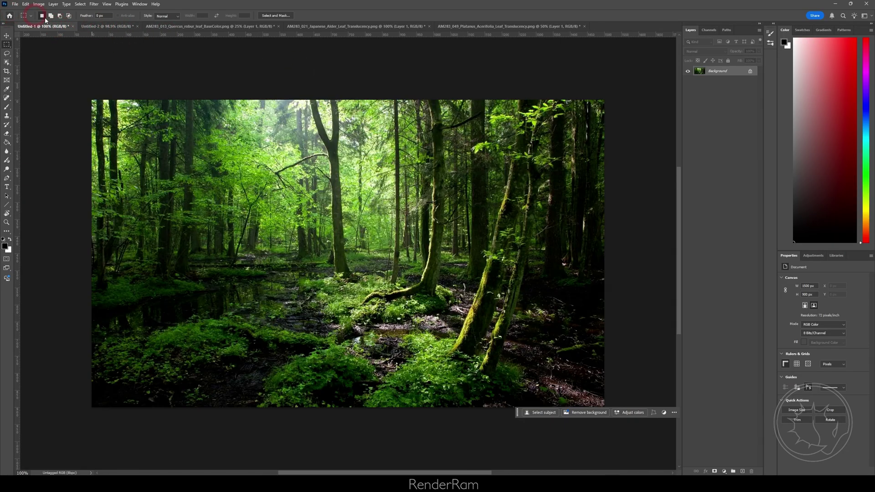
click(97, 27)
click(45, 25)
Convert the first forest photo to Lab Color mode.
click(40, 5)
click(46, 12)
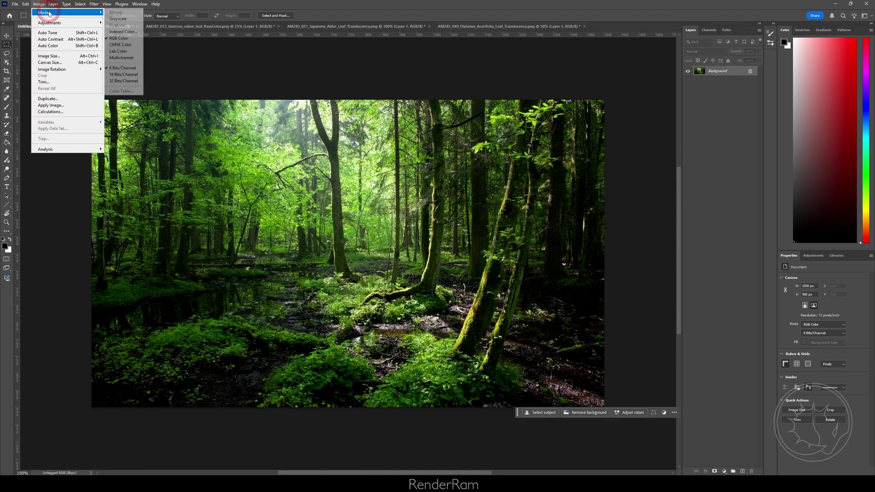
click(126, 52)
Inspect the Lightness, a and b channels individually, then the a and b channels together.
click(708, 32)
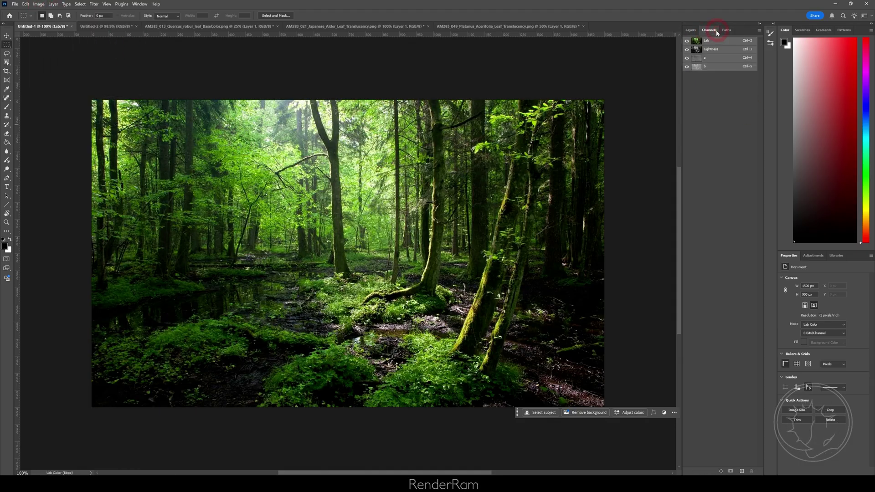
click(709, 49)
click(709, 58)
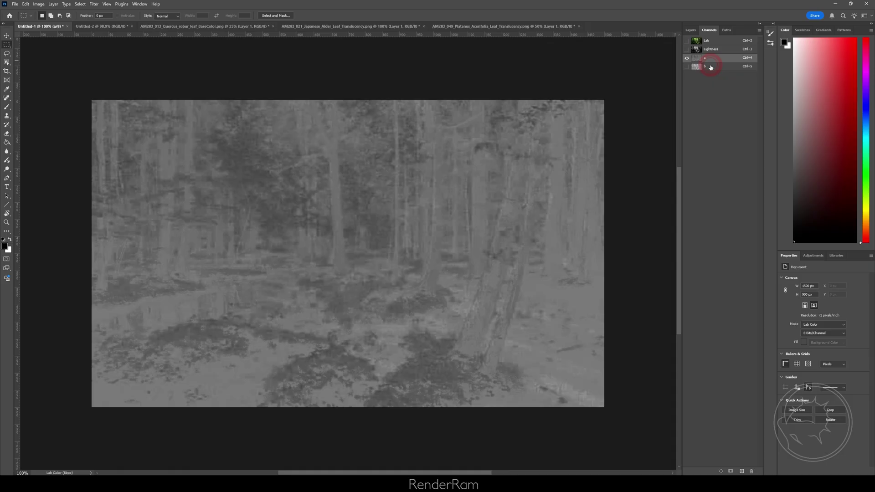
click(711, 67)
click(709, 49)
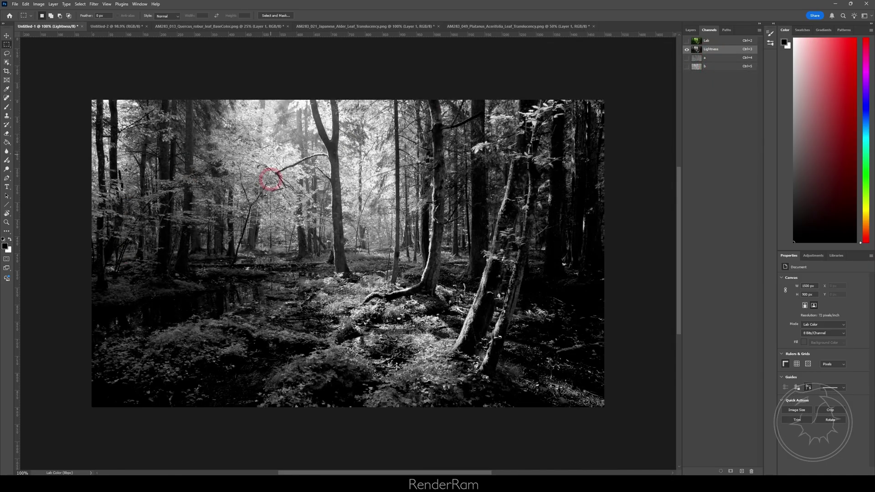
click(699, 58)
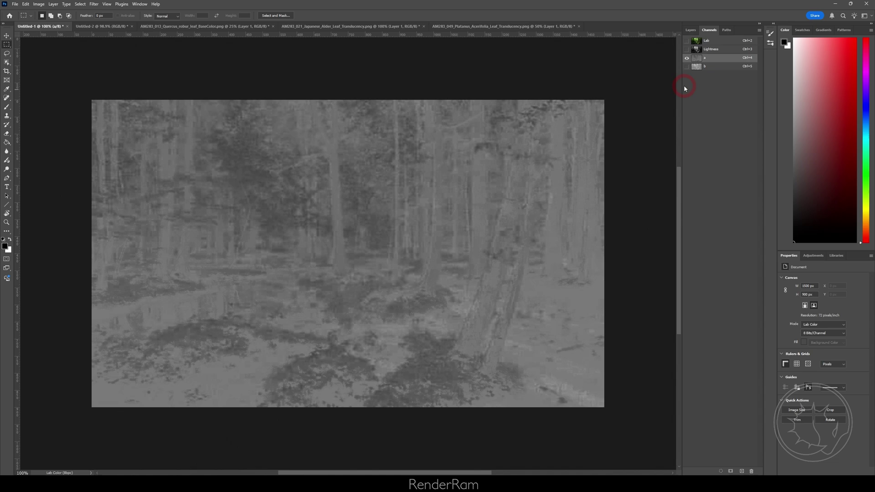
click(710, 66)
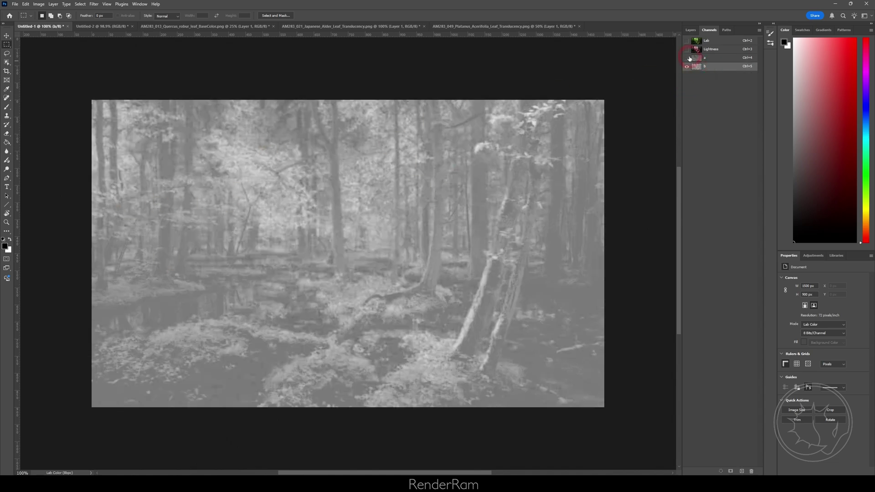
click(687, 59)
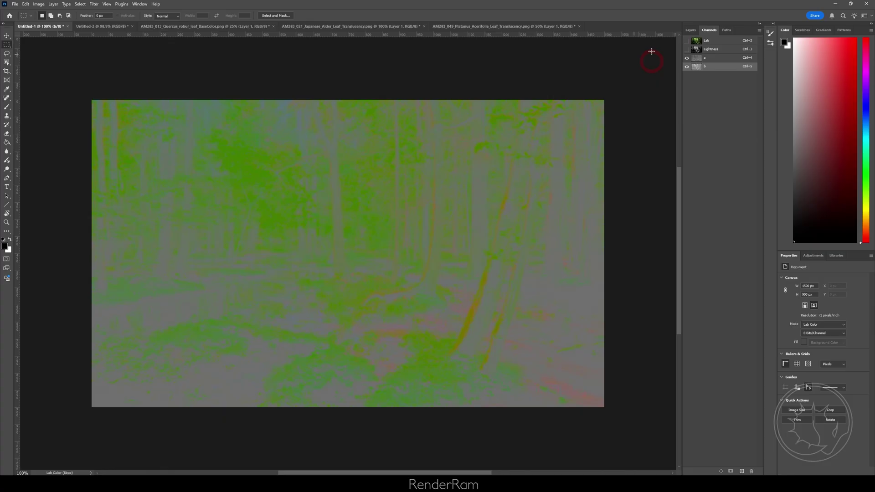
Restore the full-colour Lab composite and select the a channel for editing.
click(723, 54)
click(687, 58)
click(686, 49)
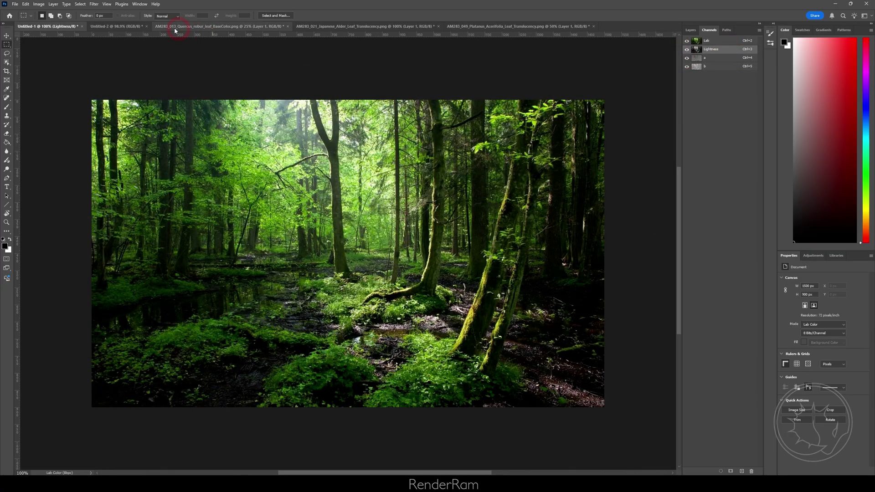
click(717, 61)
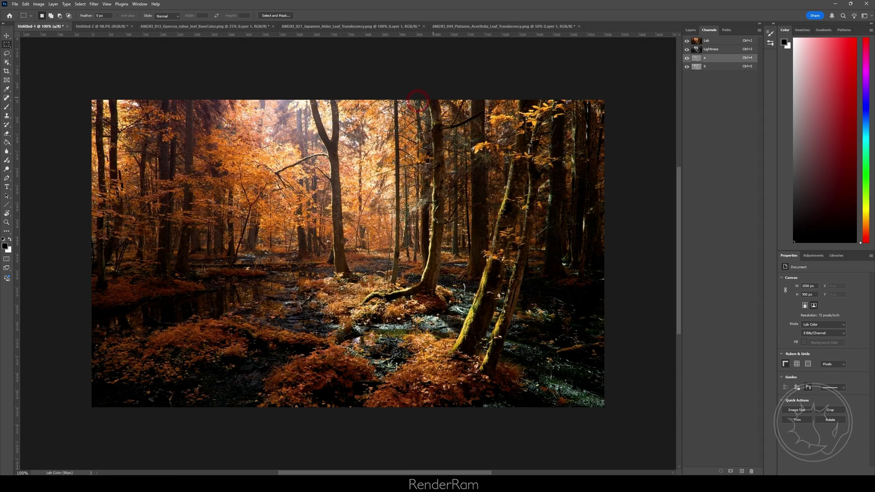
Convert the Untitled-2 forest photo to Lab Color and check its a channel.
click(91, 26)
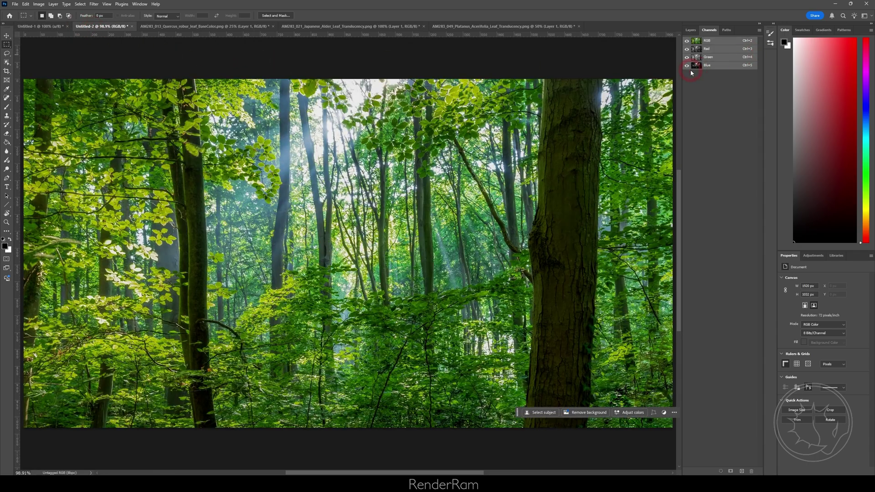
click(38, 4)
mouse_move(68, 13)
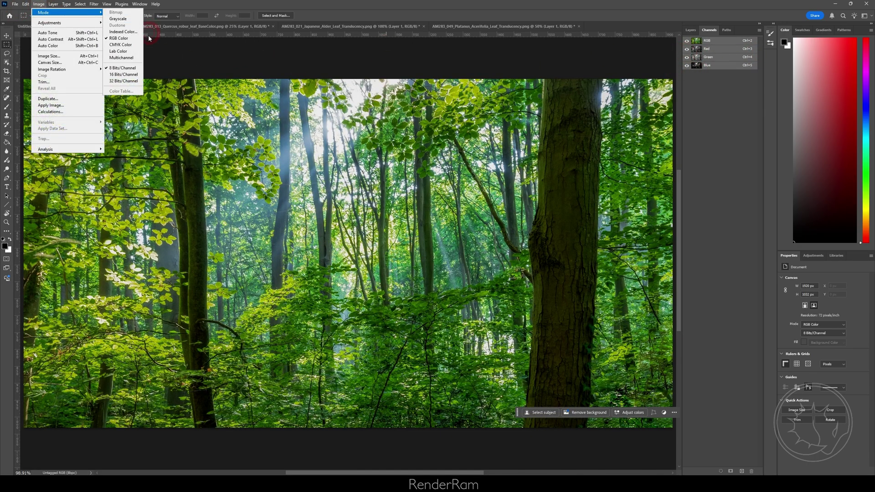
click(119, 51)
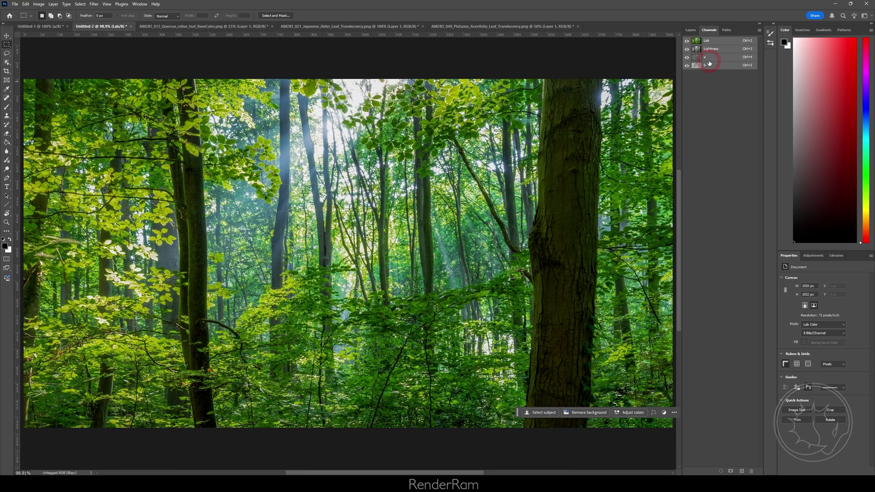
click(708, 60)
click(686, 66)
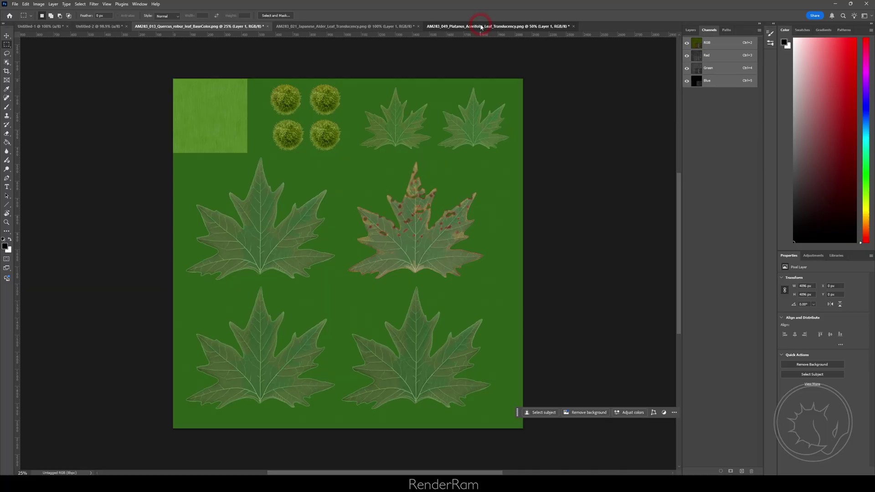
Invert the Platanus translucency atlas's a channel in Lab, then convert it back to RGB.
click(39, 4)
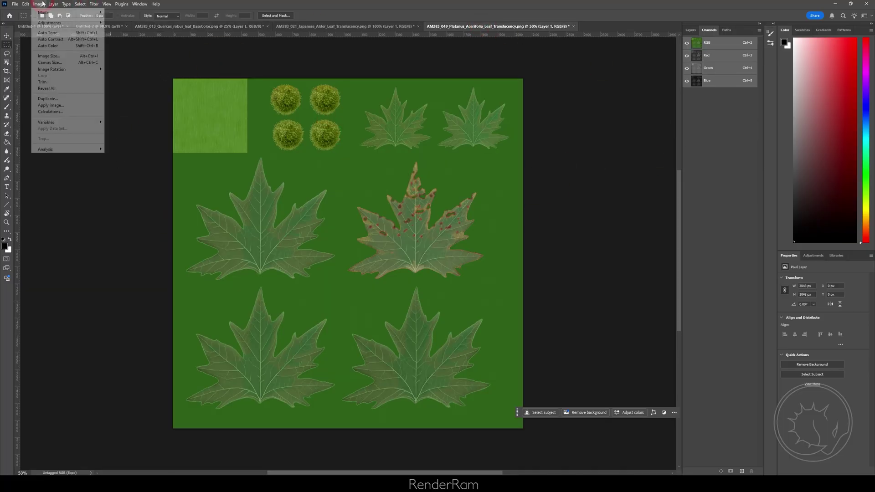
mouse_move(82, 12)
click(120, 57)
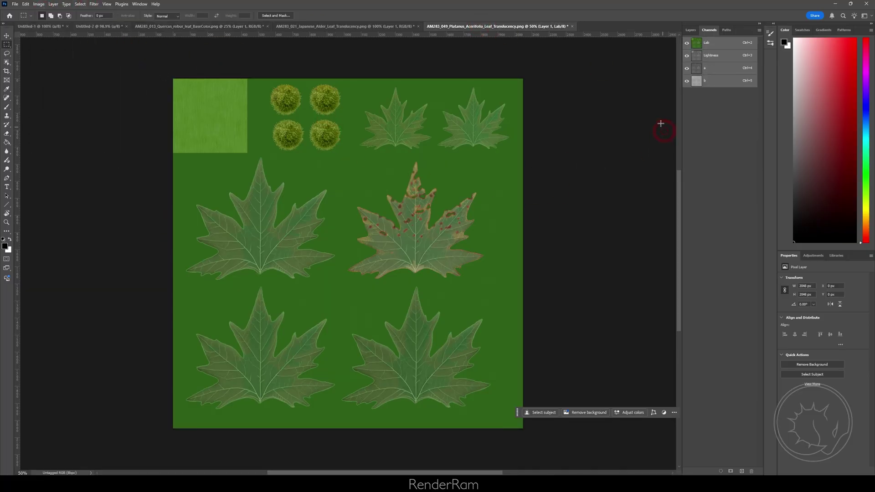
click(714, 70)
key(ctrl+i)
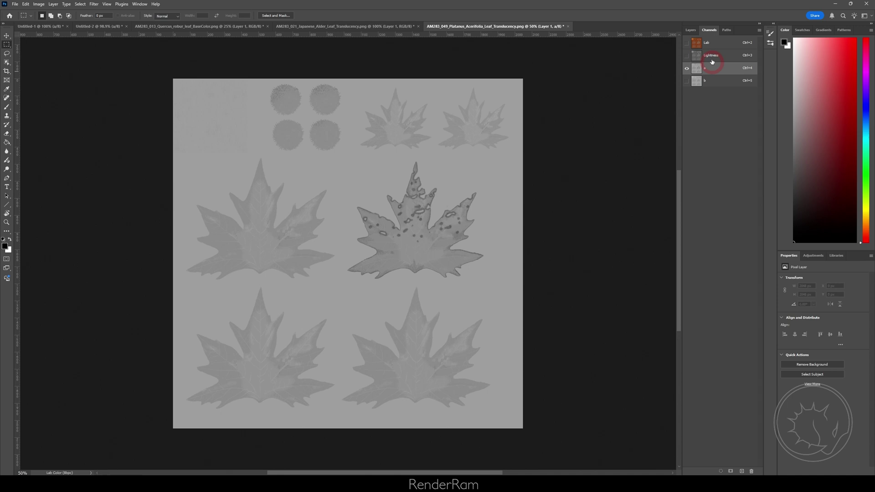
click(710, 43)
click(39, 4)
click(81, 13)
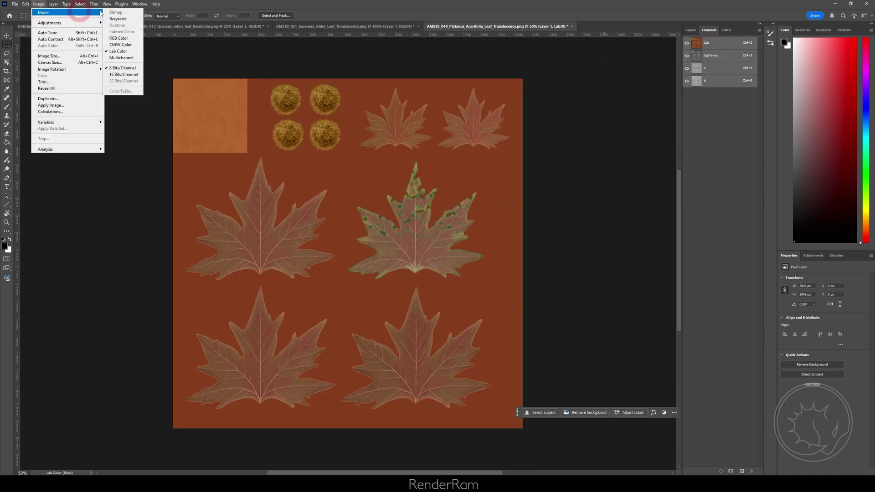
click(118, 39)
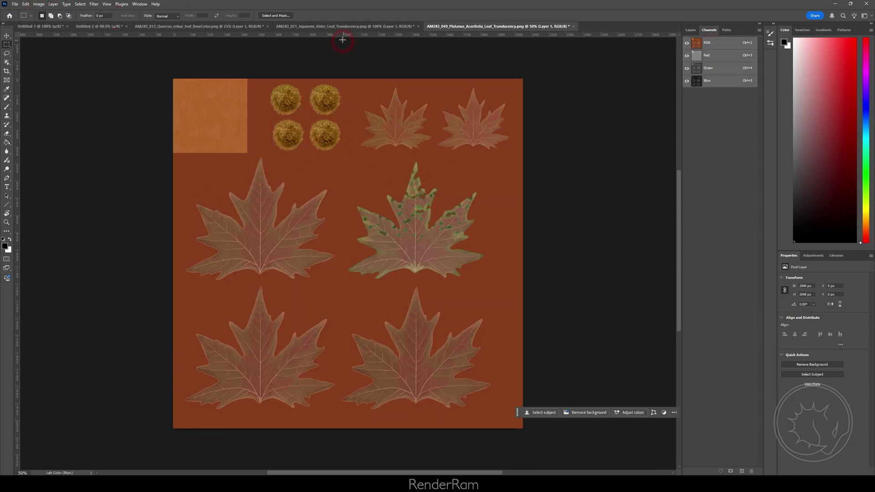
Invert the Japanese alder translucency's a channel in Lab, then convert it back to RGB.
click(39, 4)
click(81, 12)
click(118, 51)
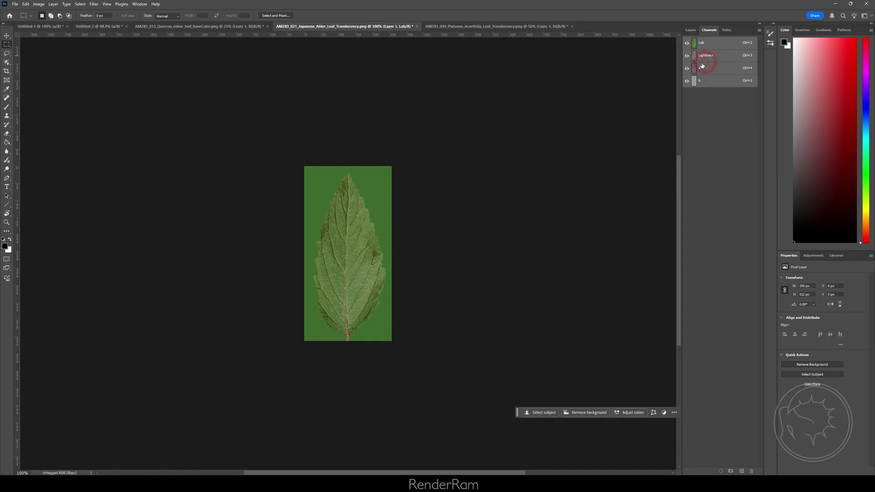
click(702, 68)
key(ctrl+i)
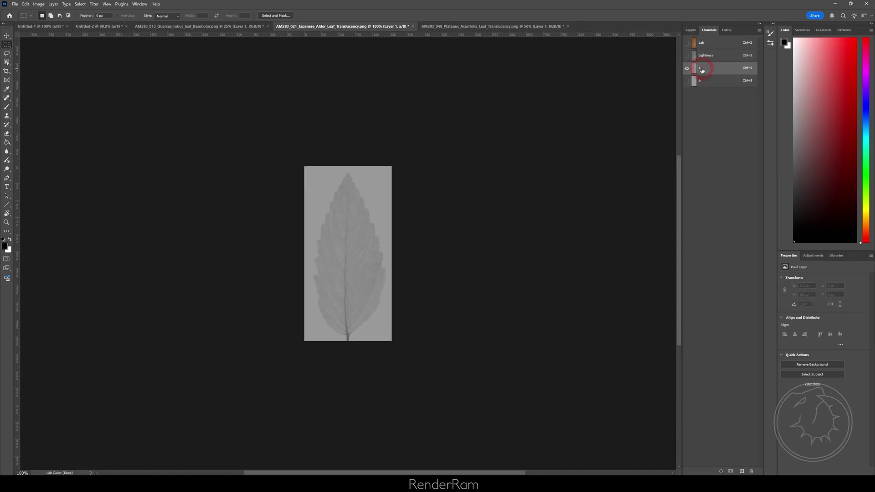
click(716, 45)
click(39, 4)
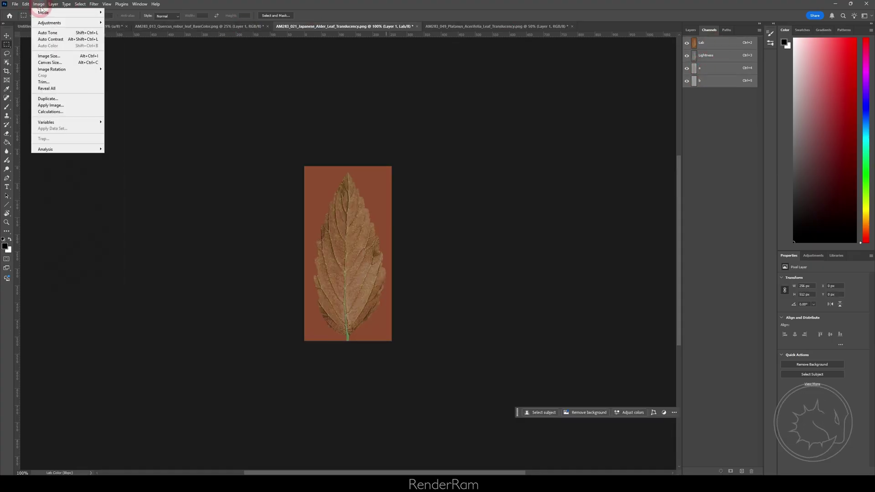
mouse_move(81, 12)
click(120, 40)
click(173, 26)
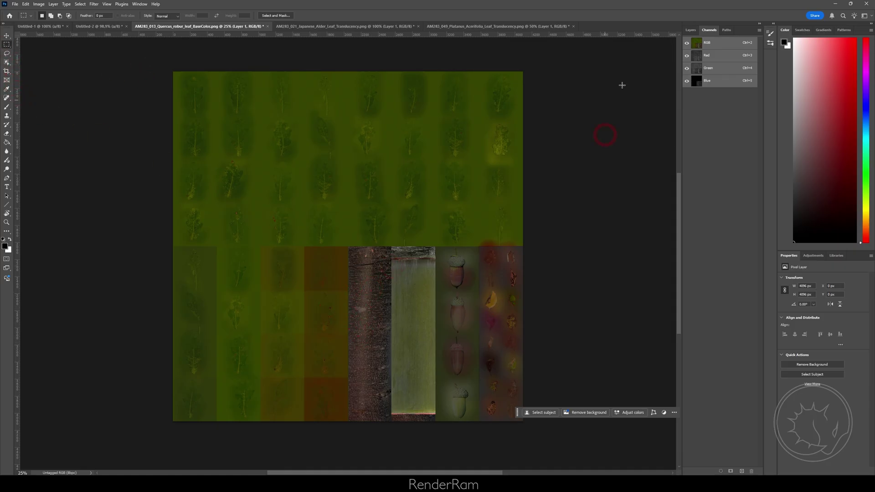
Convert the Quercus robur BaseColor atlas to Lab and invert its a channel.
click(42, 4)
mouse_move(43, 19)
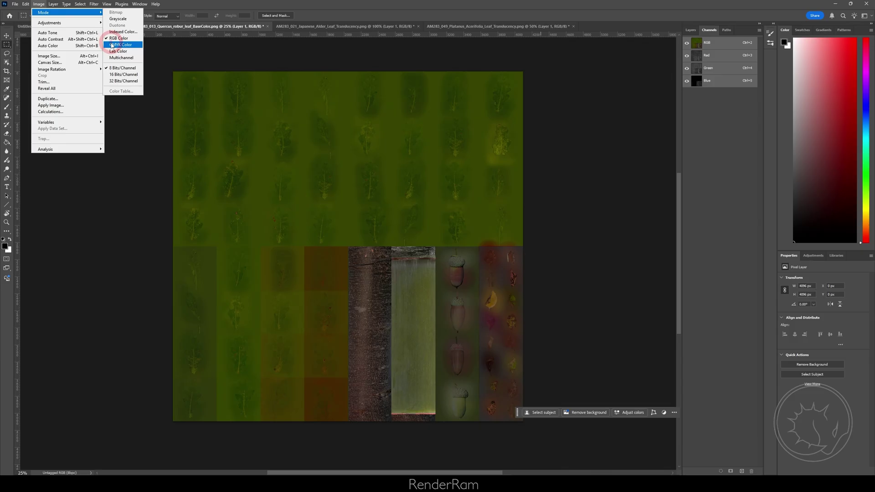
click(119, 54)
click(713, 72)
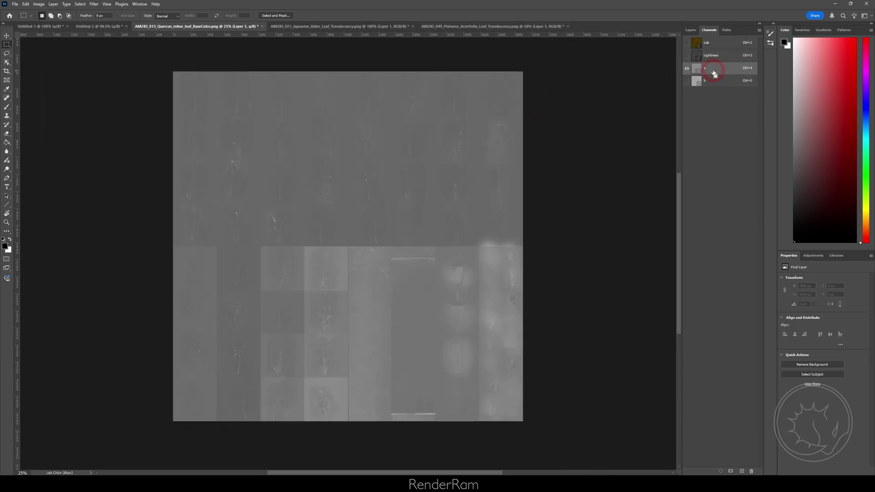
key(ctrl+i)
click(715, 44)
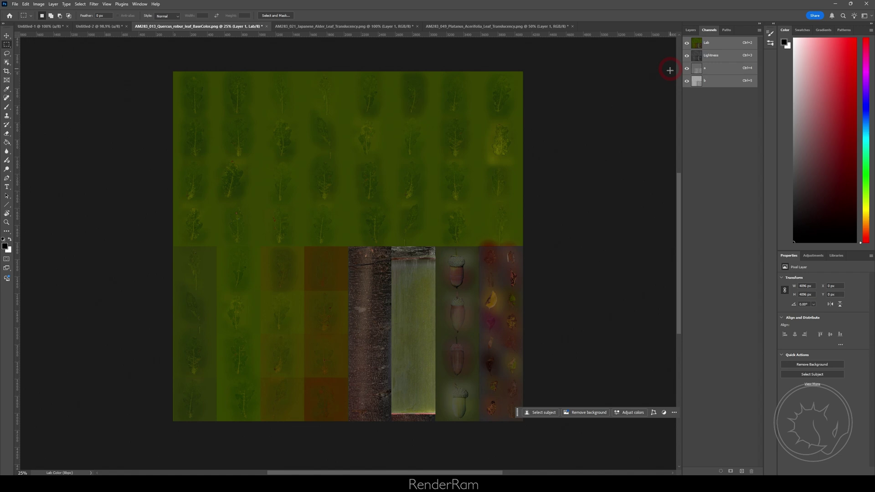
Select two rectangular leaf regions and invert the a channel inside them.
drag(166, 56, 672, 239)
drag(173, 228, 260, 449)
click(727, 69)
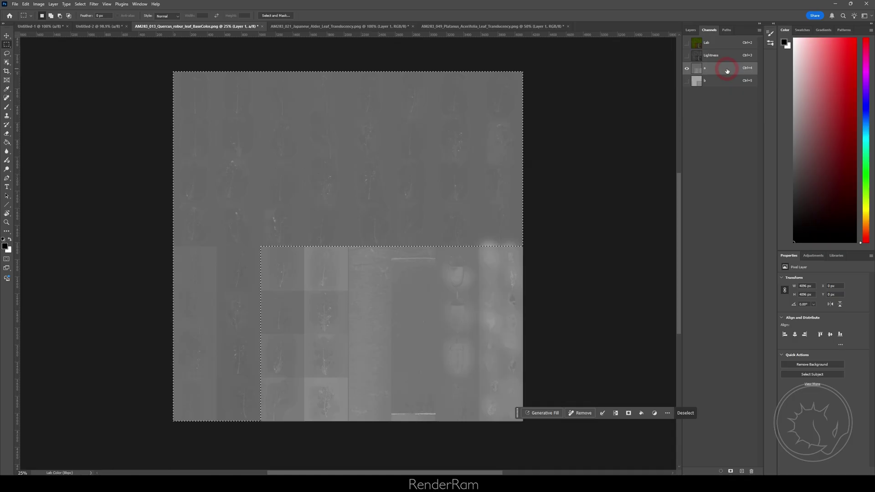
key(ctrl+i)
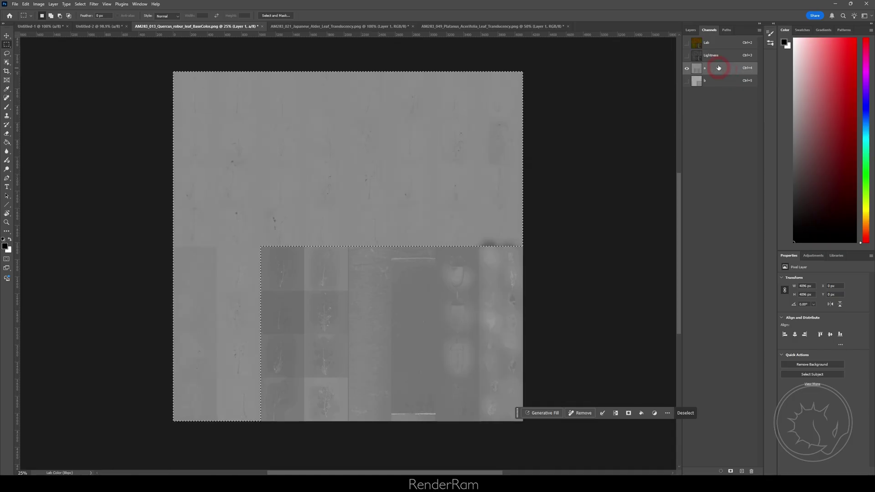
click(708, 42)
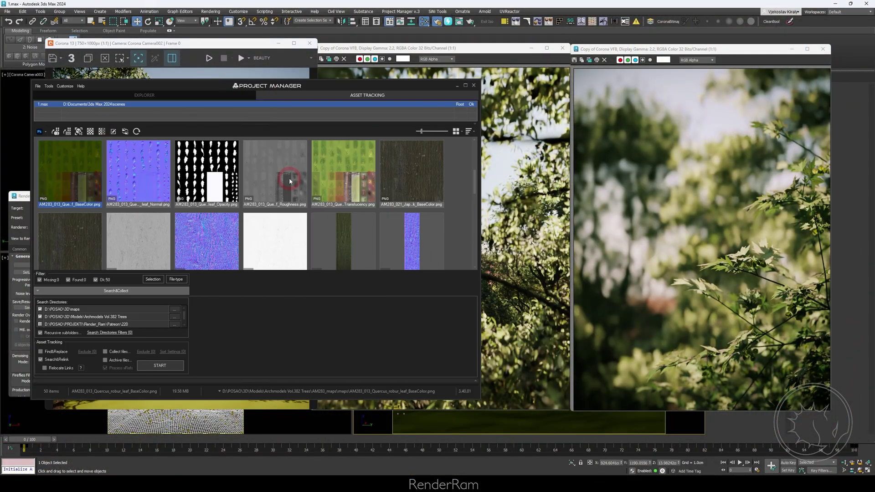
Move the Asset Tracking window up-left and enlarge it.
click(365, 86)
drag(370, 86, 350, 50)
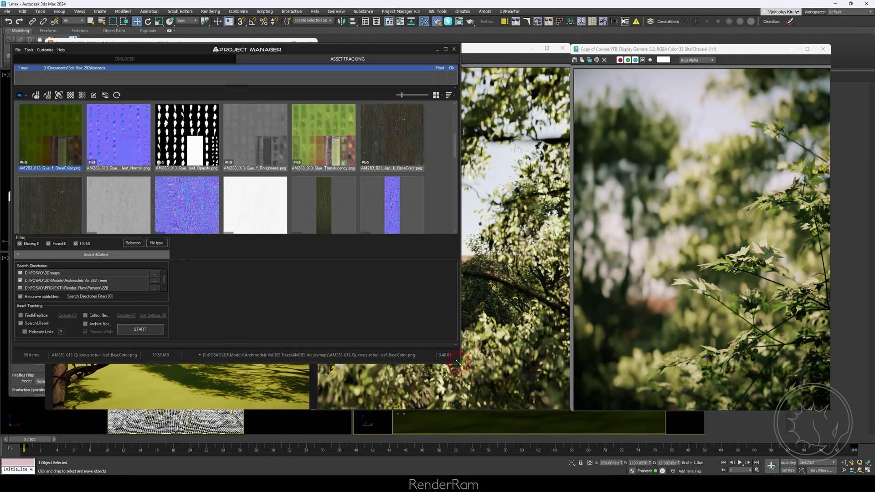
drag(457, 361, 503, 426)
scroll(305, 176, down, 1)
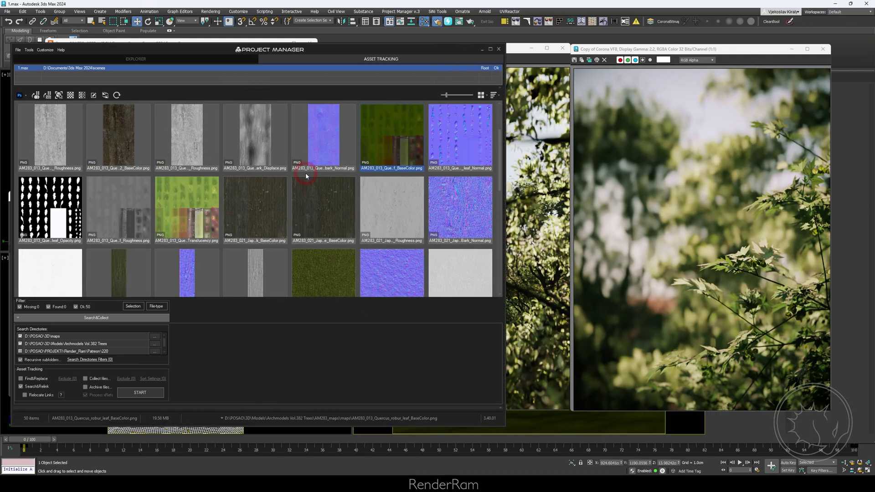
scroll(313, 175, up, 1)
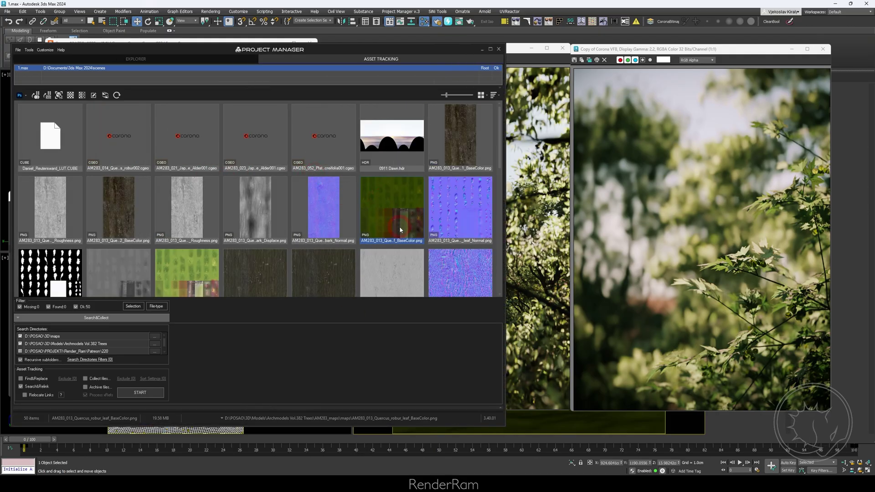
Rename the oak leaf BaseColor and Translucency maps to their _1 files.
click(391, 241)
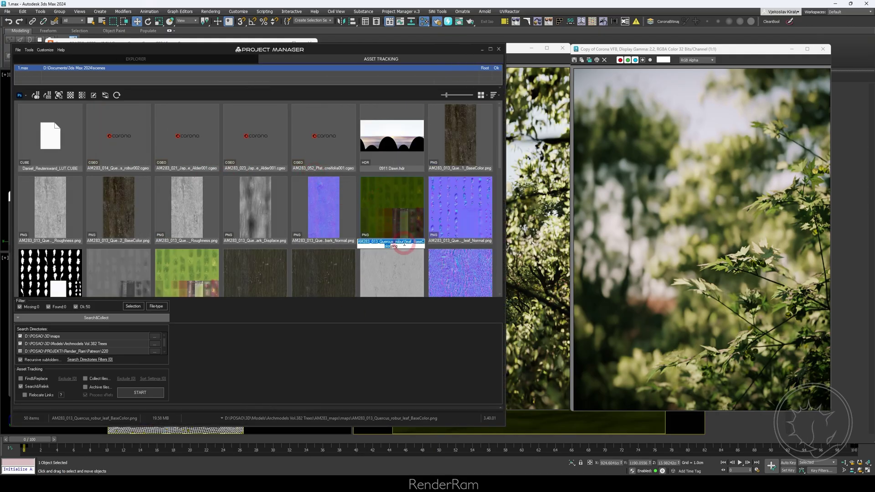
click(427, 167)
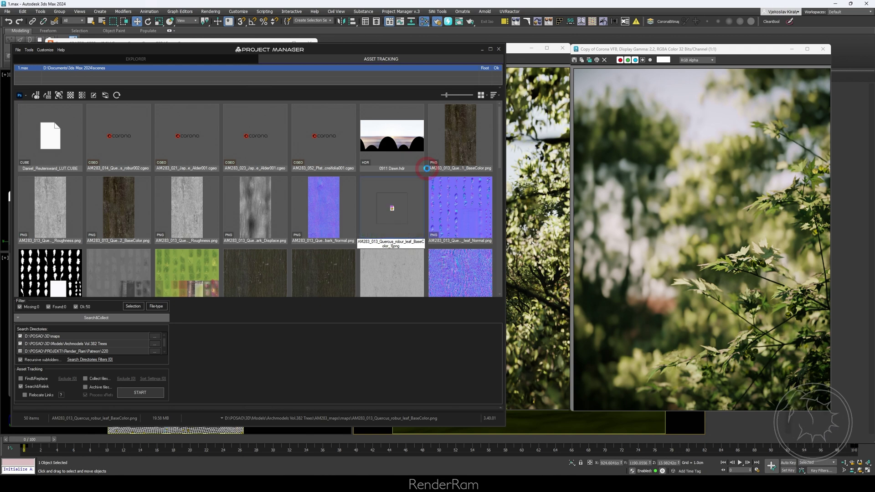
click(178, 259)
scroll(194, 223, down, 1)
click(193, 221)
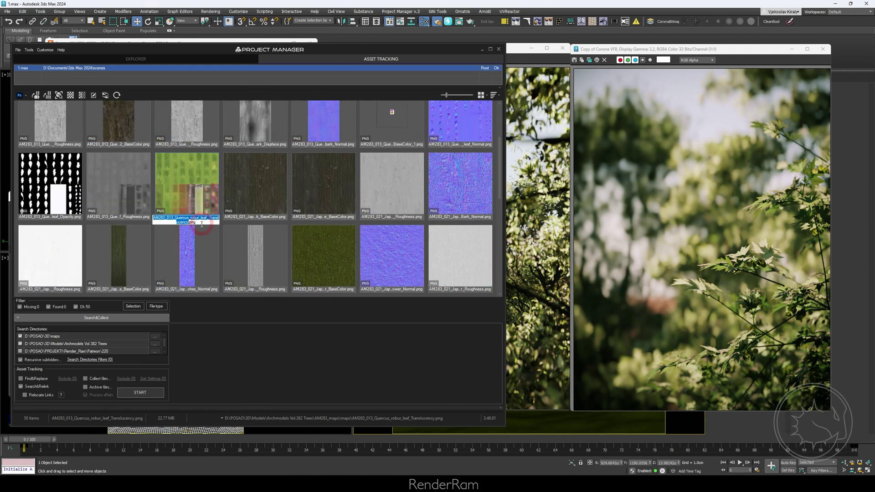
key(Right)
text(_1)
click(204, 194)
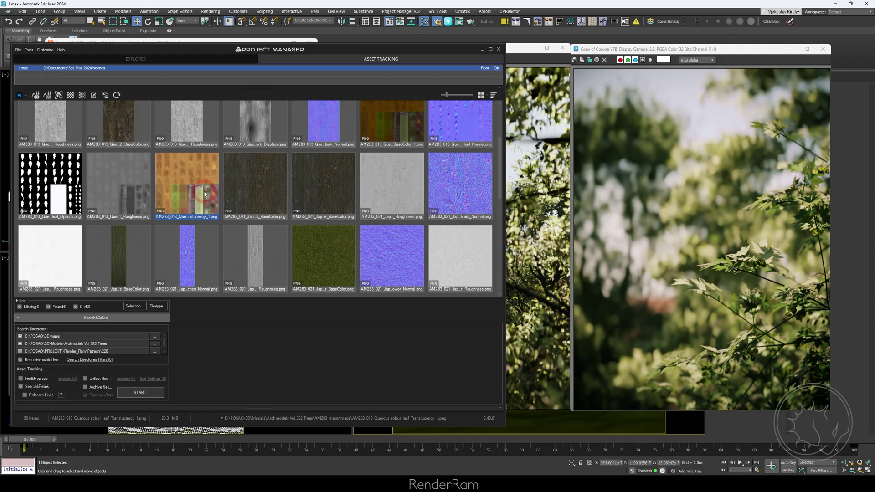
Rename the alder leaf BaseColor and Translucency maps to their _1 files.
scroll(337, 155, down, 2)
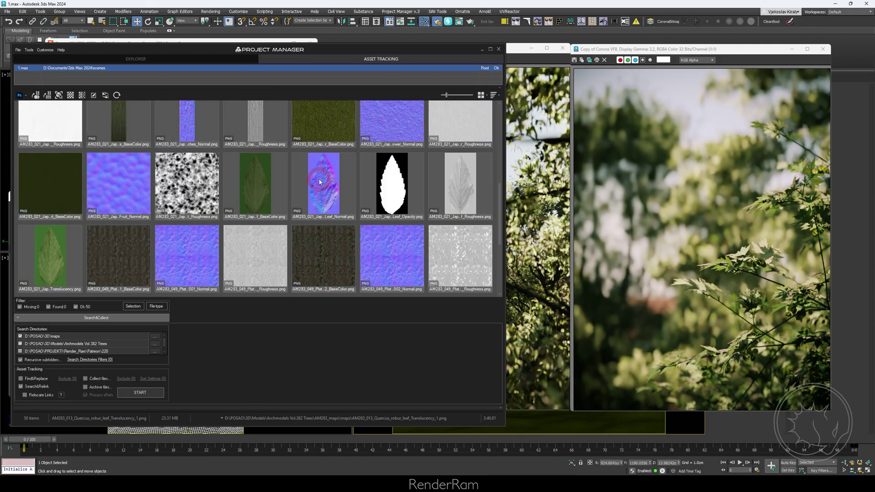
click(265, 183)
click(256, 221)
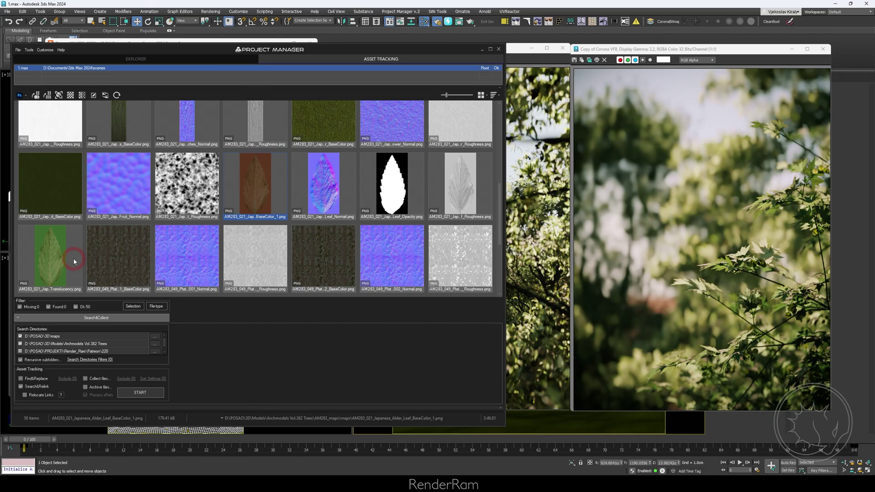
scroll(136, 223, down, 1)
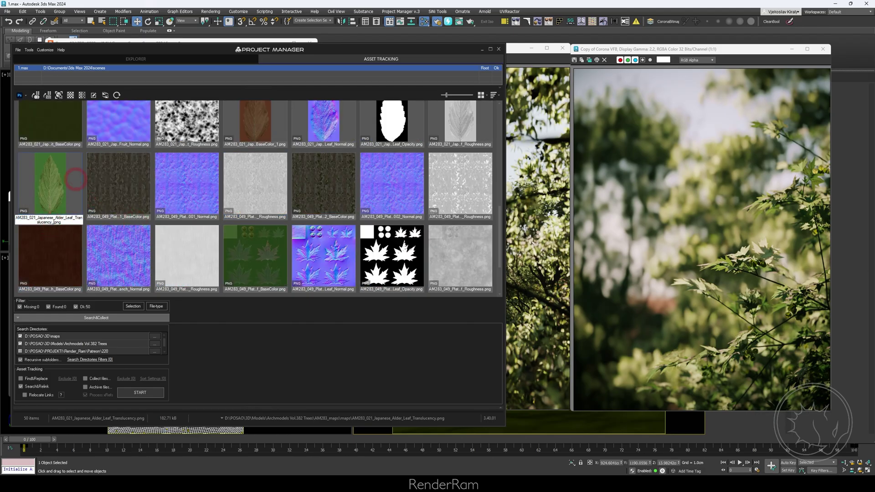
text(1)
key(Return)
Cancel the Platanus BaseColor rename and close the asset manager.
scroll(279, 171, down, 1)
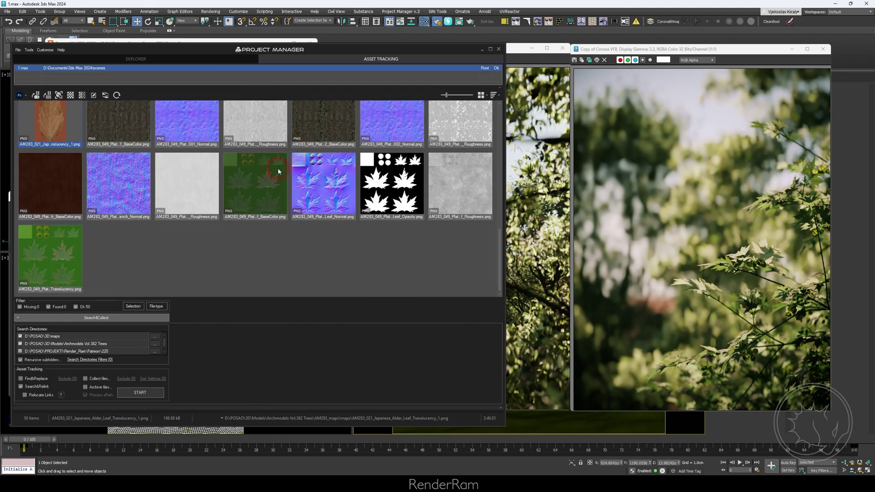
click(245, 220)
click(350, 47)
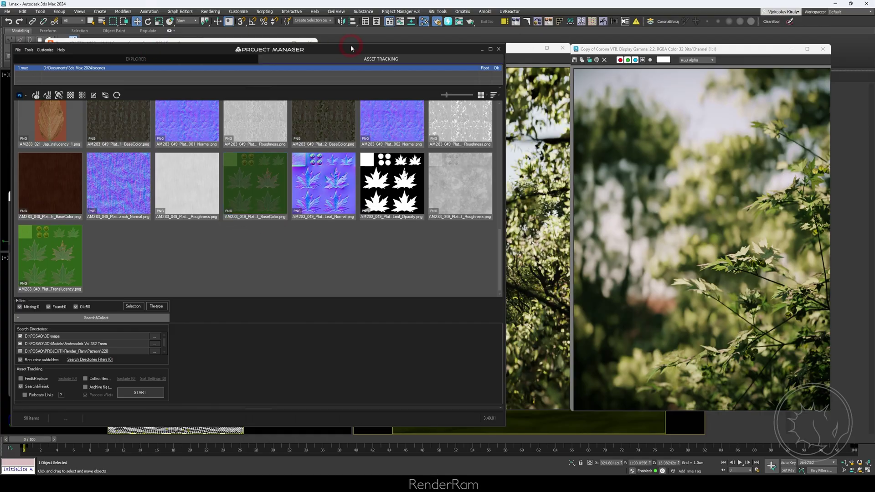
click(417, 157)
Close the comparison render windows and render the scene from Camera001.
click(594, 64)
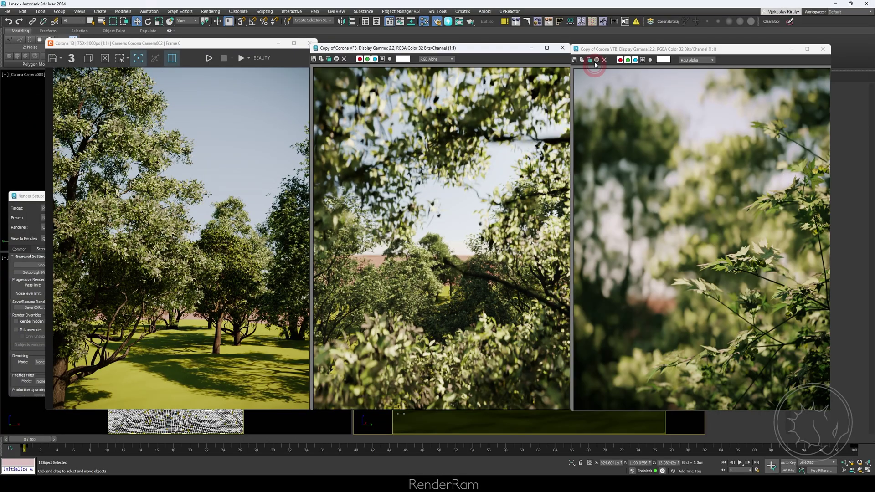
click(560, 48)
click(822, 49)
click(569, 49)
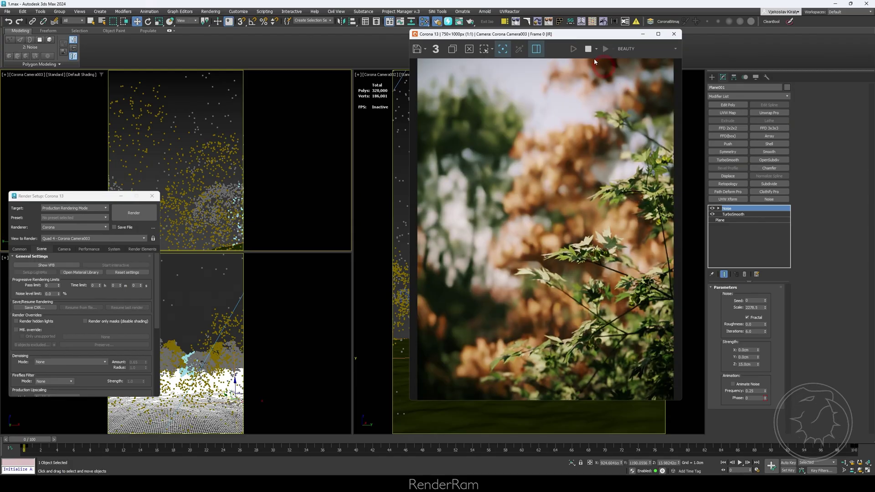
click(228, 288)
click(332, 283)
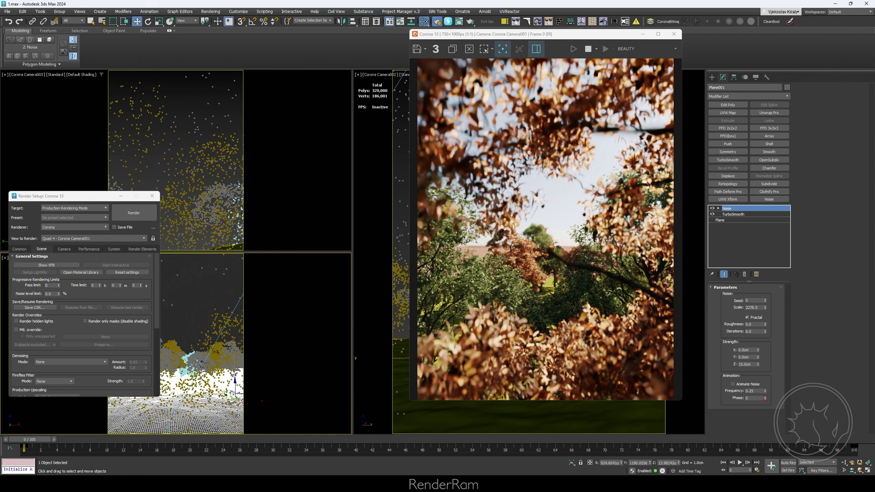
Relink the Platanus leaf BaseColor texture to its BaseColor_1 file.
click(258, 233)
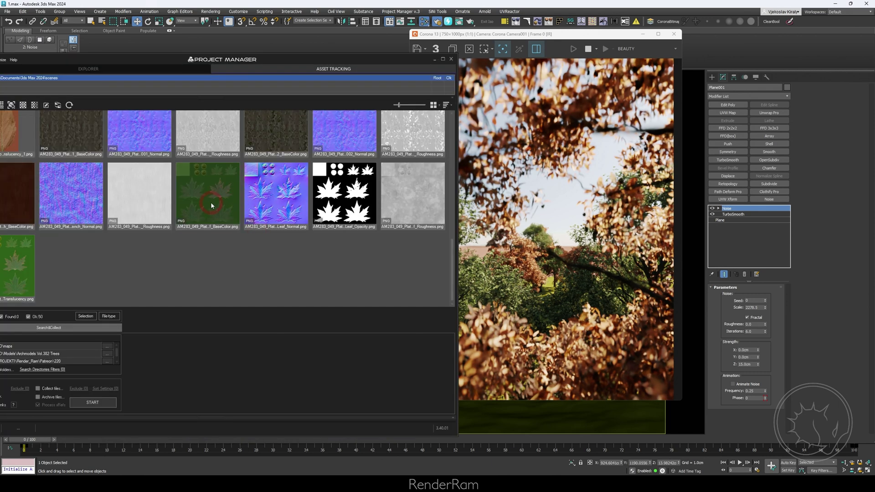
click(220, 228)
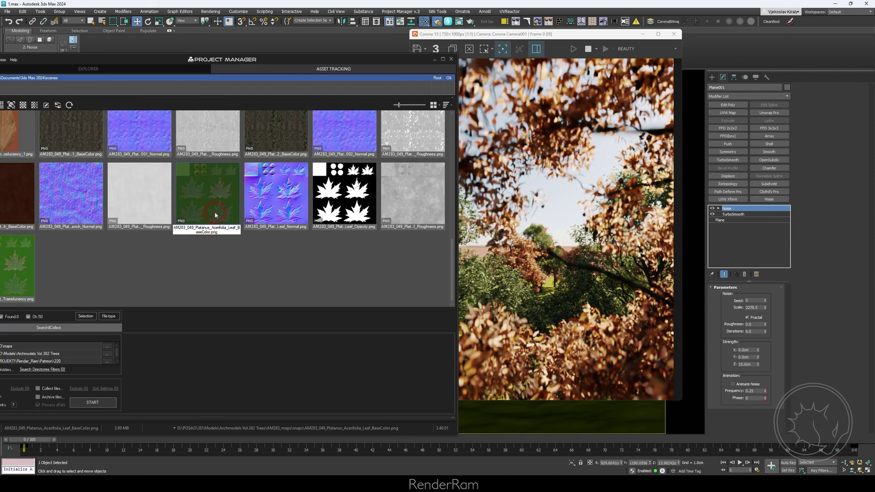
drag(214, 212, 23, 274)
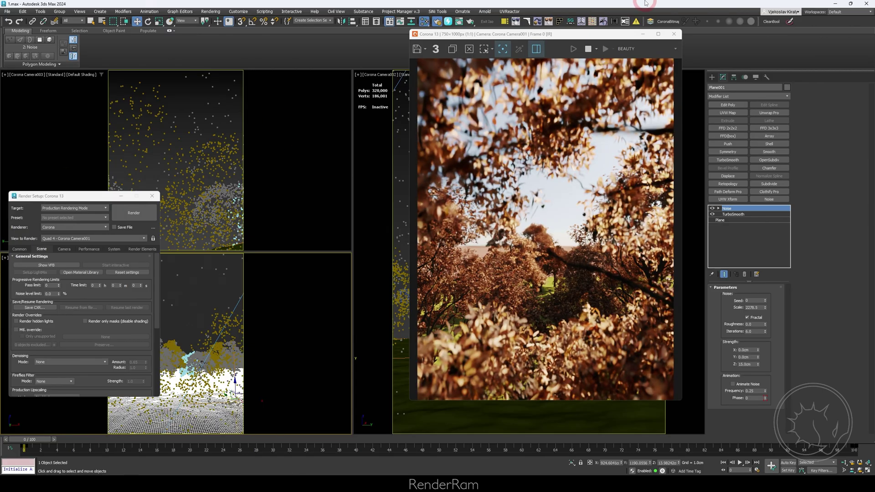
Minimise 3ds Max and view the Untitled-2 and Untitled-1 forest photos in Photoshop.
drag(616, 14, 621, 388)
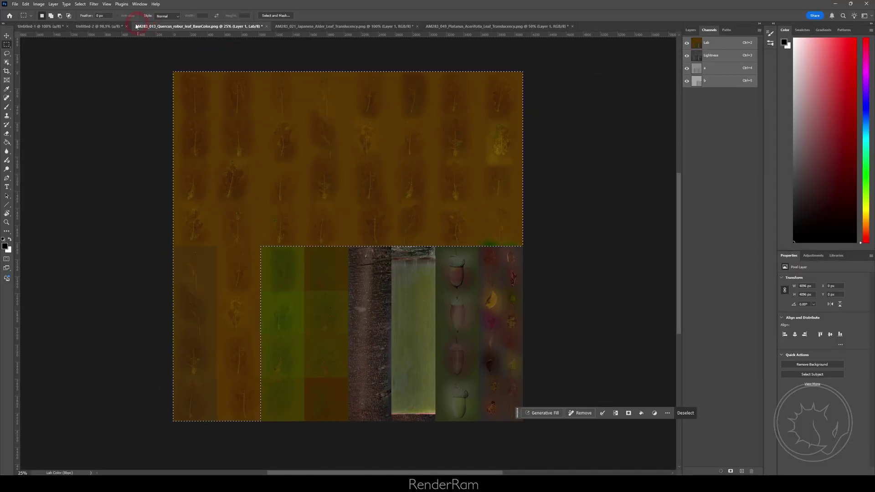
click(98, 26)
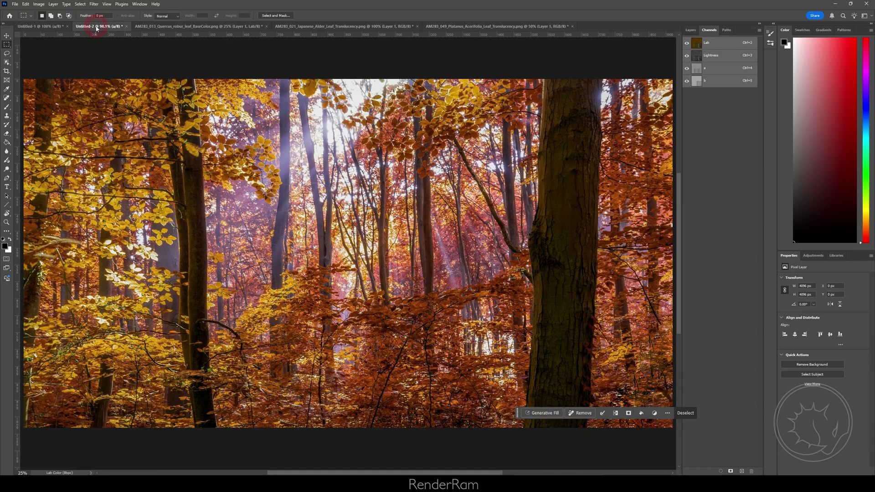
click(54, 26)
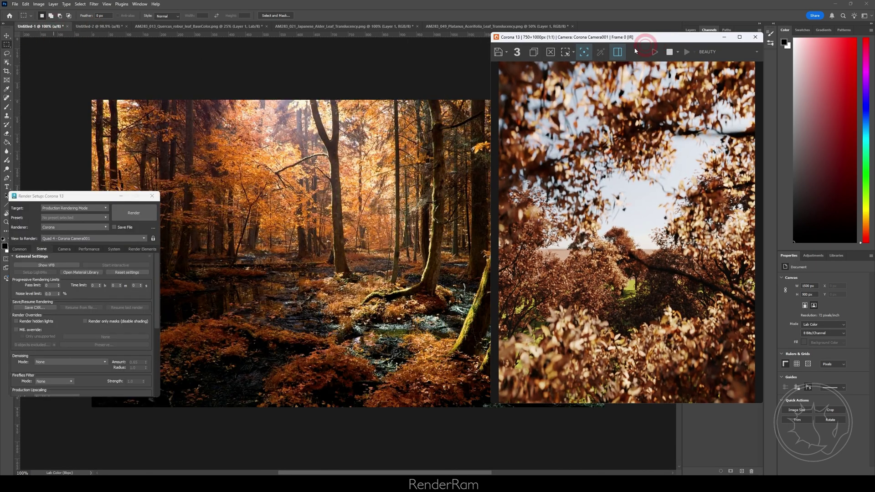
Close Render Setup and switch the Corona render to the close-up camera.
click(151, 196)
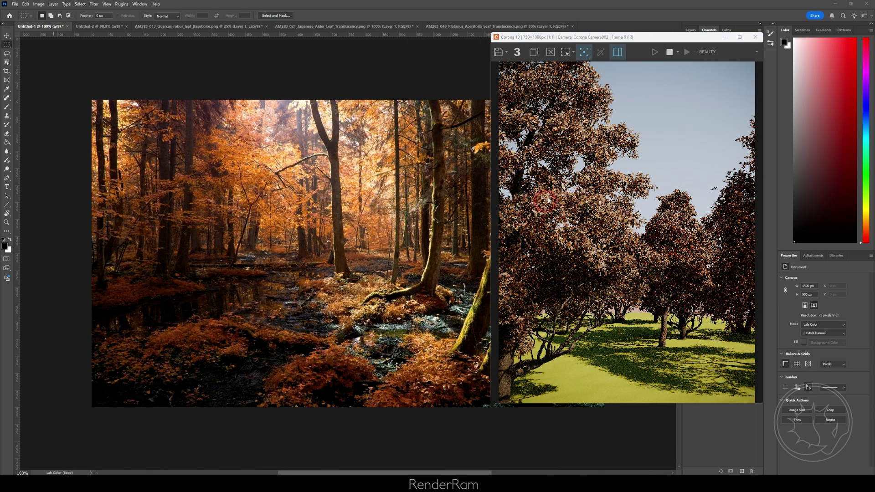
click(513, 245)
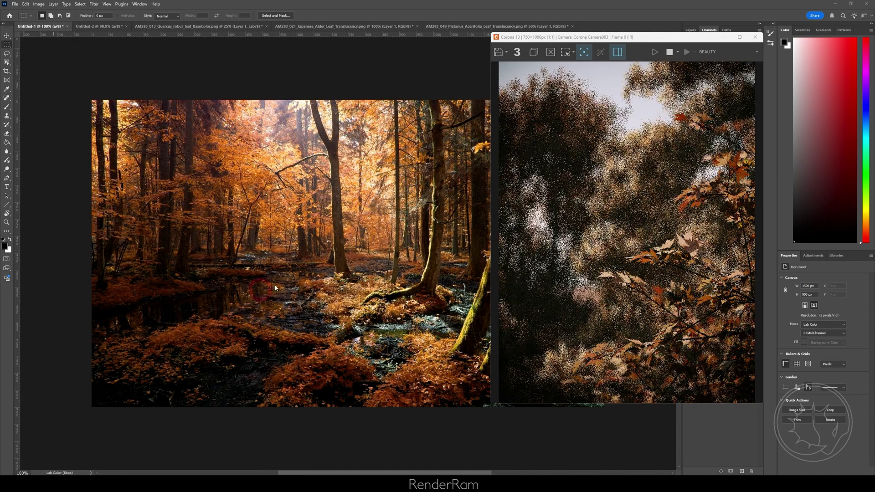
click(600, 130)
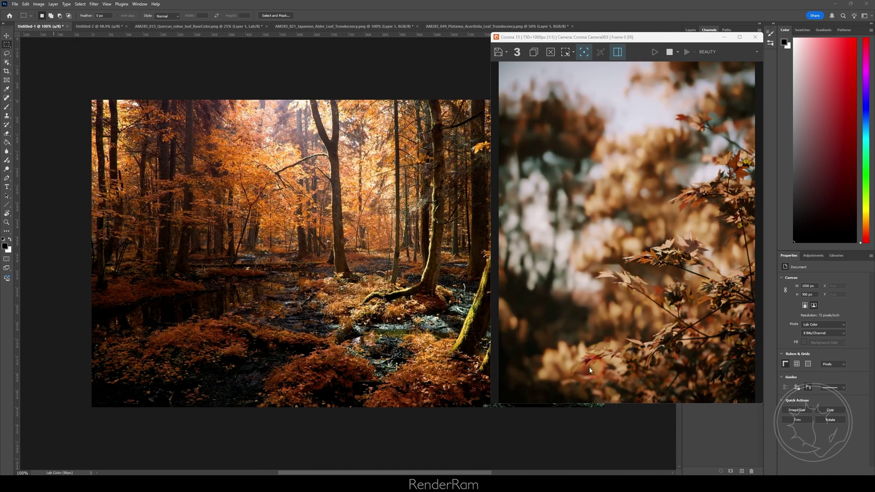
click(615, 101)
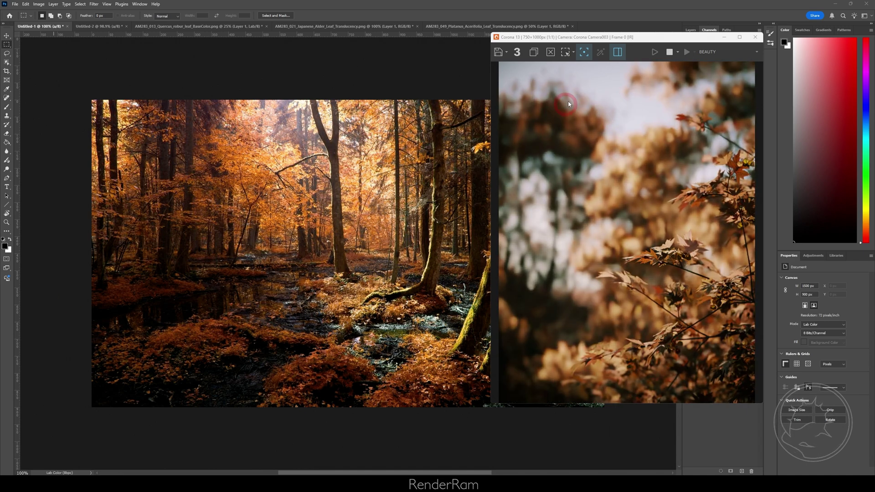
click(675, 372)
Maximise the Corona frame buffer to view the Camera003 close-up full screen.
click(597, 355)
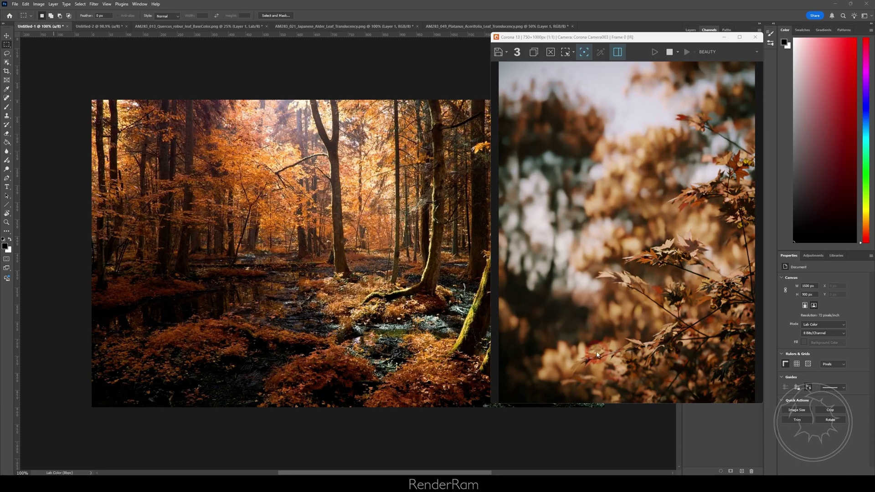